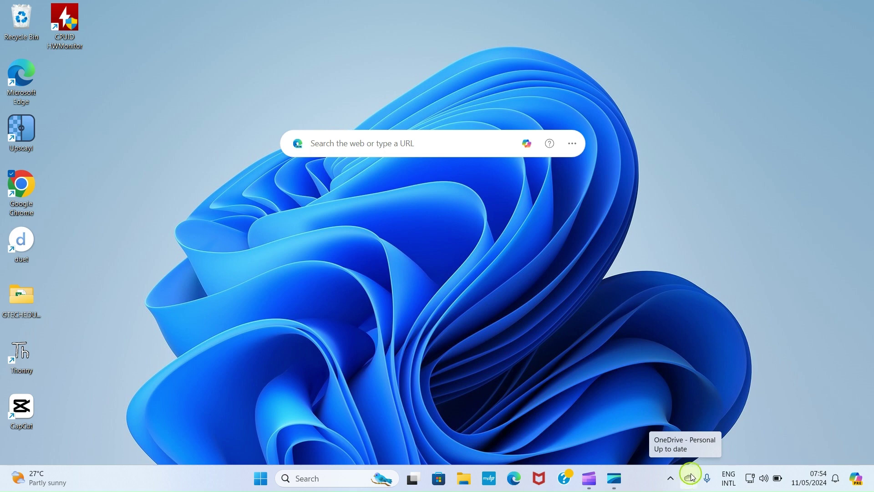
# - Open OneDrive Settings on the Account page from the tray icon's gear menu
pyautogui.click(690, 481)
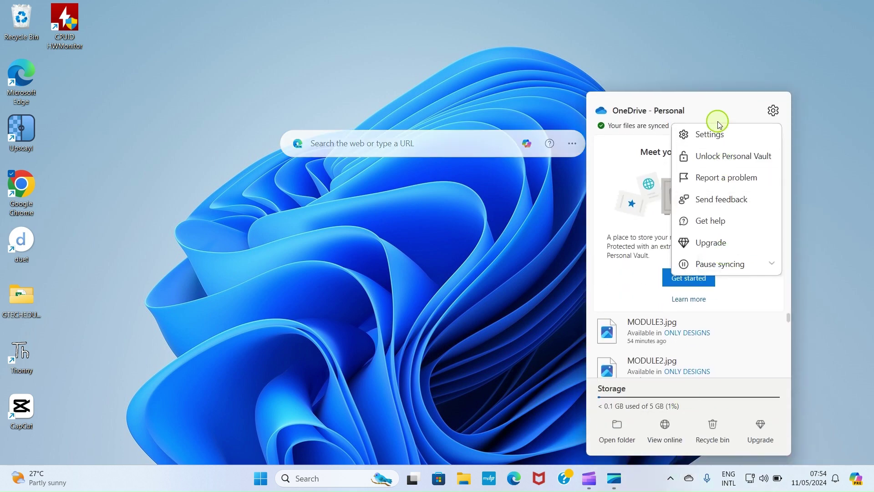
pyautogui.click(710, 134)
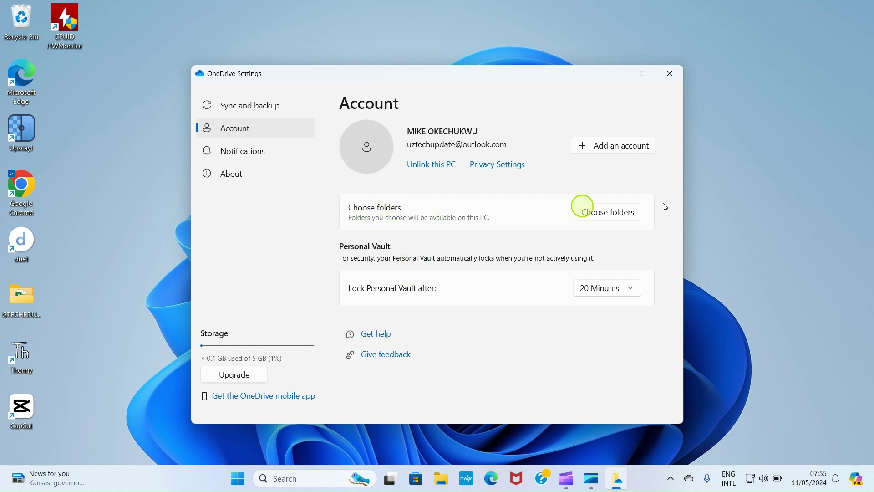
# - In Choose folders, keep Files not in a folder and all folders synced, excluding Personal Vault, and confirm
pyautogui.click(608, 214)
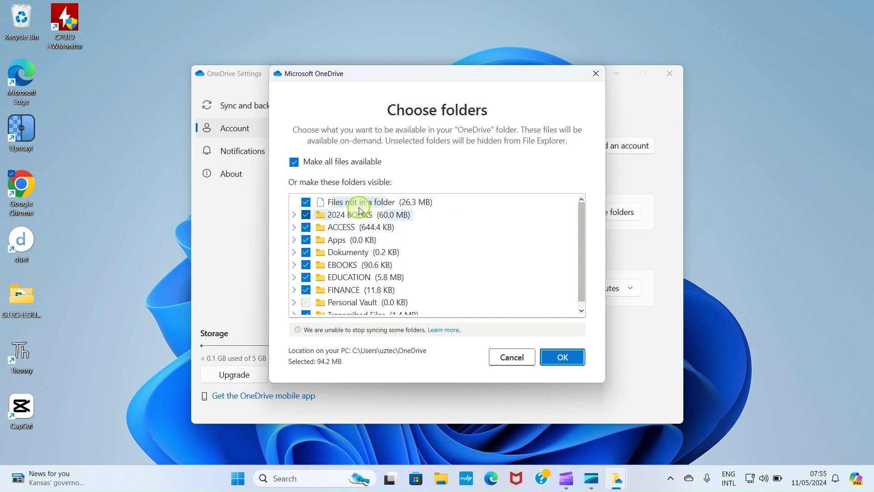
pyautogui.click(392, 207)
pyautogui.click(405, 208)
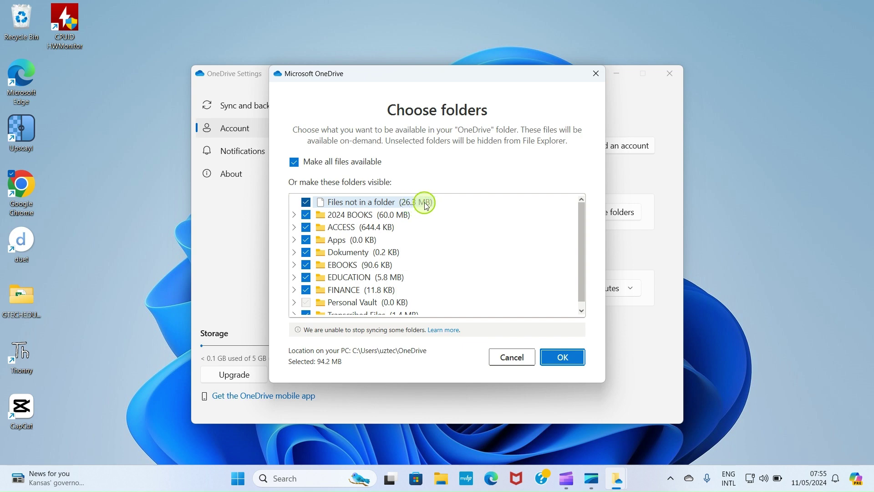
pyautogui.moveTo(309, 219); pyautogui.dragTo(311, 251)
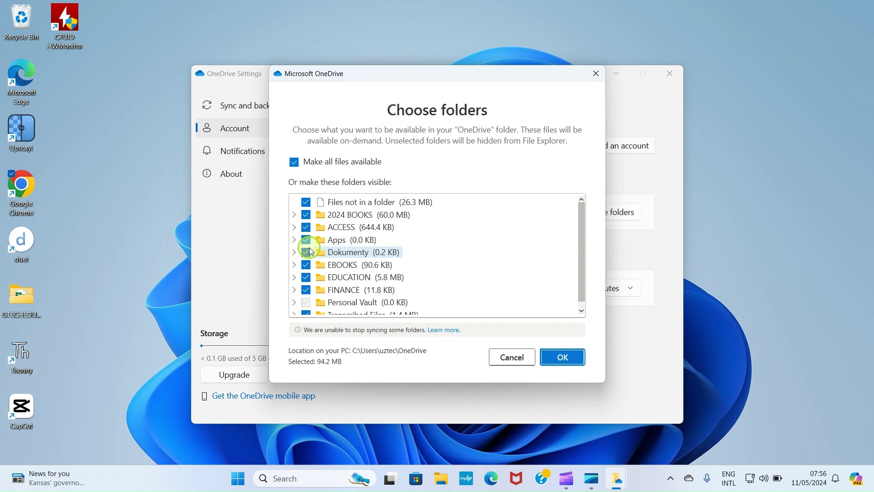
pyautogui.moveTo(311, 251); pyautogui.dragTo(346, 299)
pyautogui.scroll(-1, 308, 242)
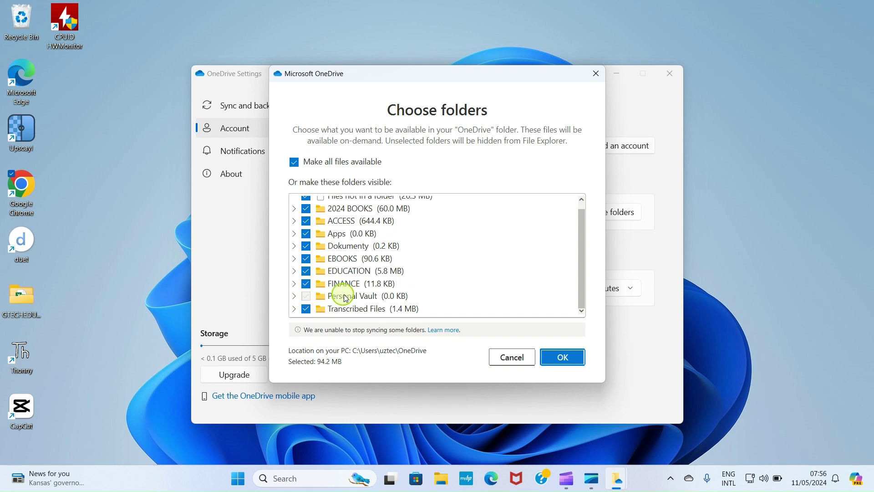
pyautogui.click(306, 297)
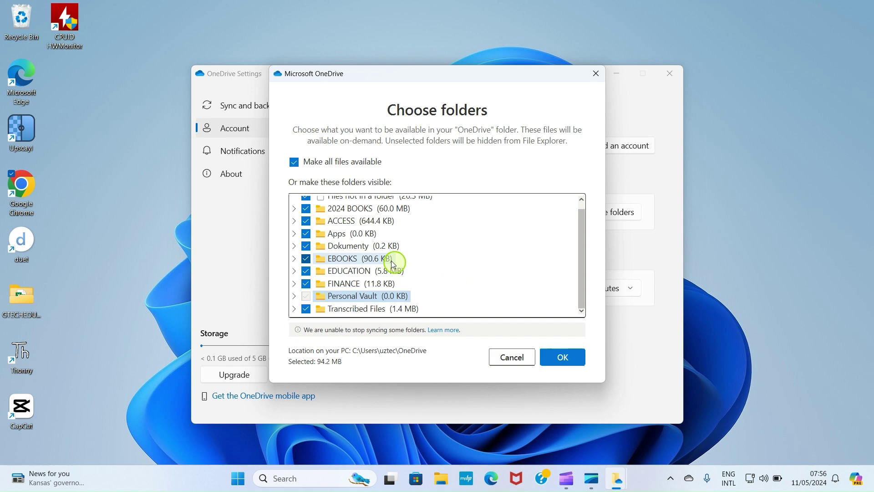
pyautogui.click(305, 298)
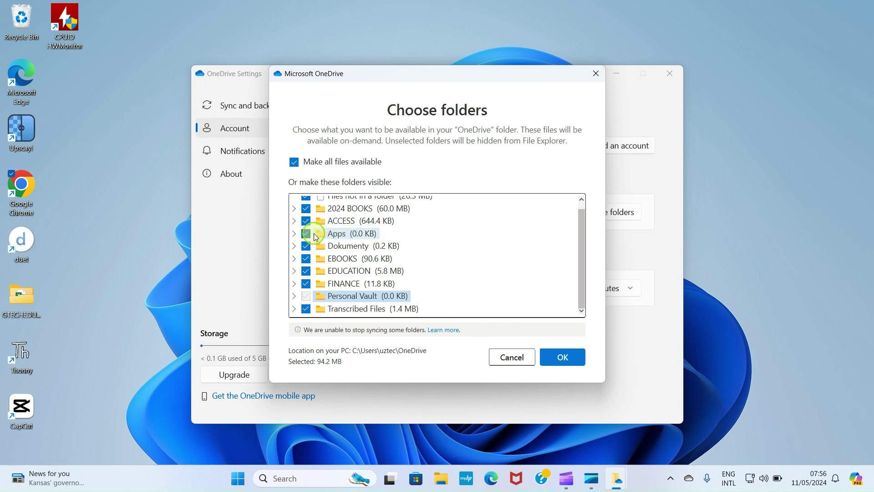
pyautogui.scroll(1, 316, 233)
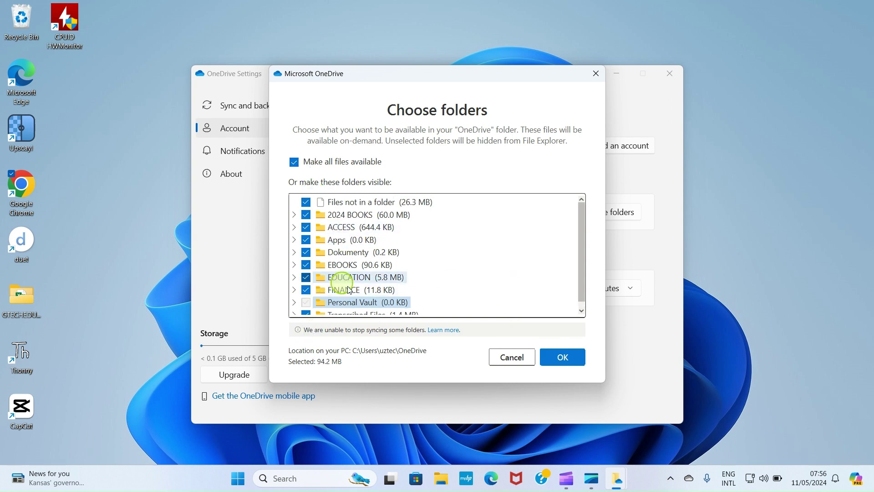
pyautogui.click(562, 357)
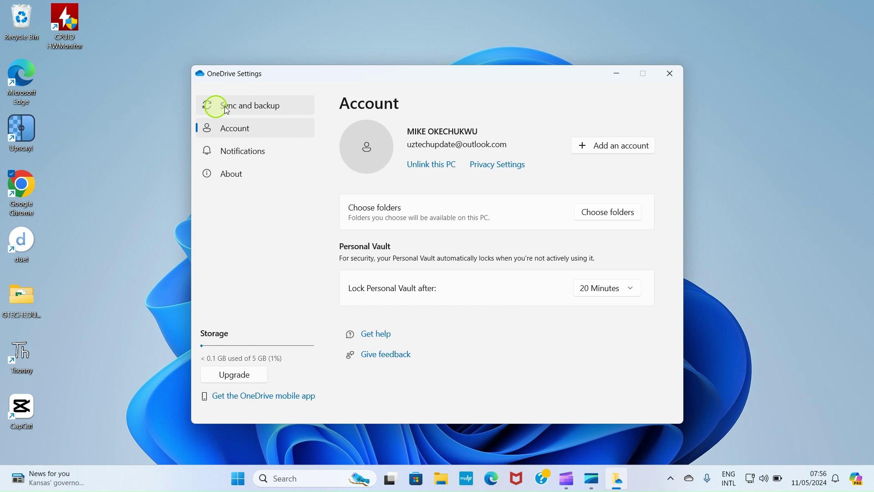
# - Go to Sync and backup and expand Advanced settings to show the Files On-Demand options
pyautogui.click(248, 110)
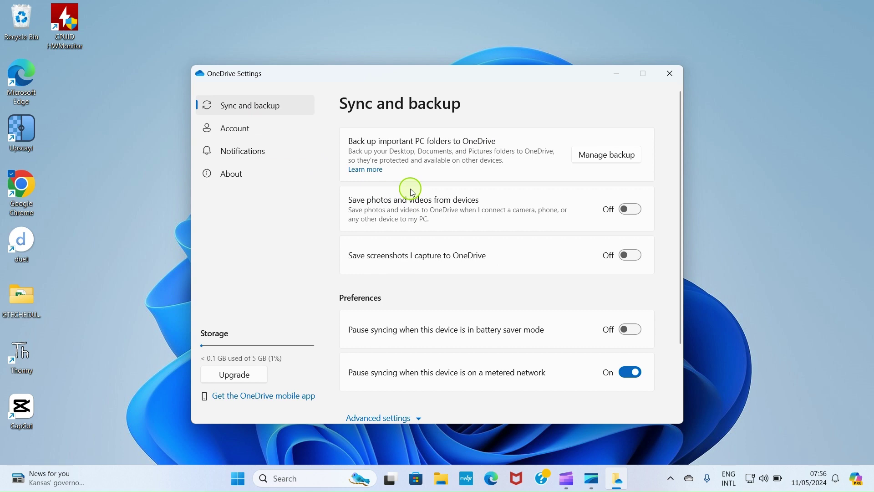
pyautogui.scroll(-2, 412, 193)
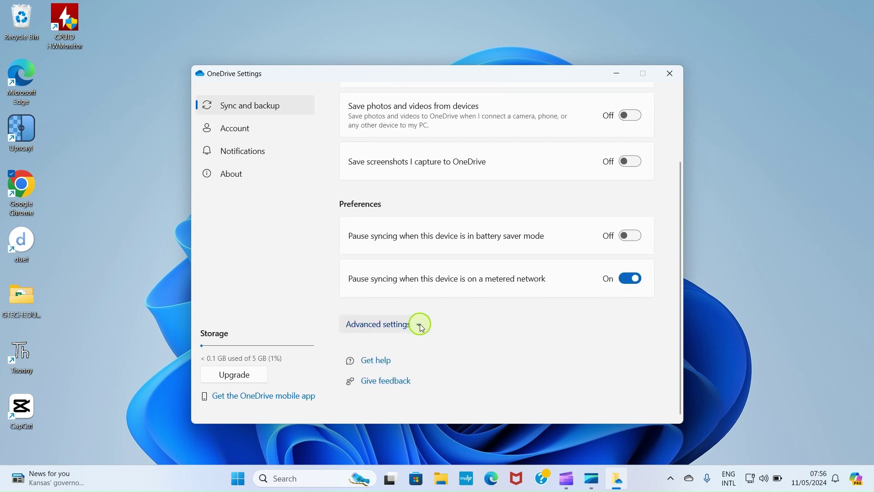
pyautogui.click(389, 326)
pyautogui.scroll(-5, 407, 295)
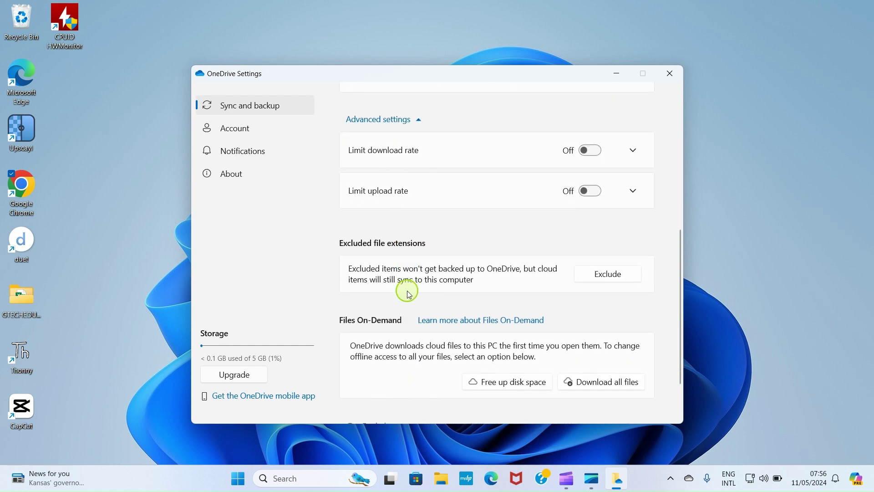
pyautogui.scroll(-3, 412, 292)
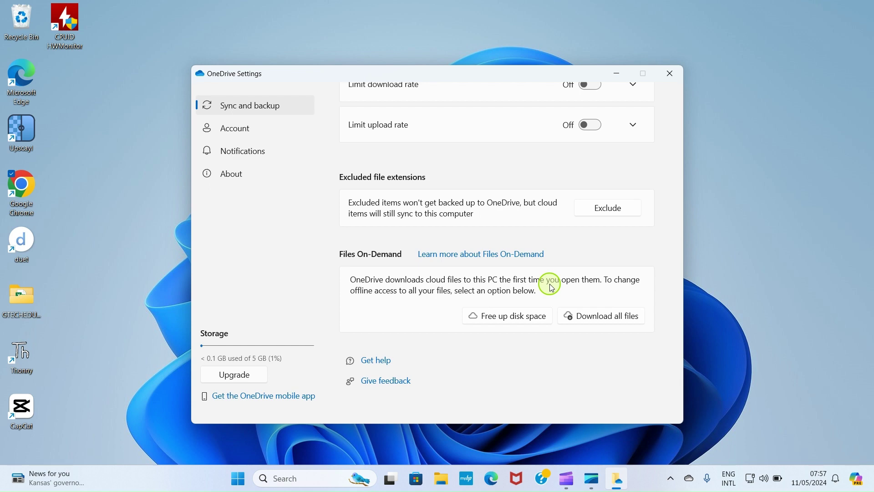
# - Choose Download all files under Files On-Demand and confirm with Continue
pyautogui.click(620, 320)
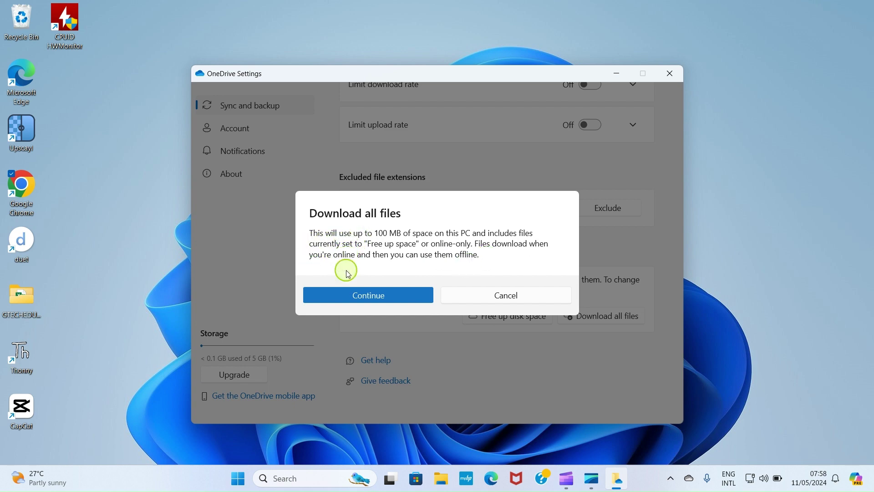
pyautogui.click(380, 300)
pyautogui.click(382, 301)
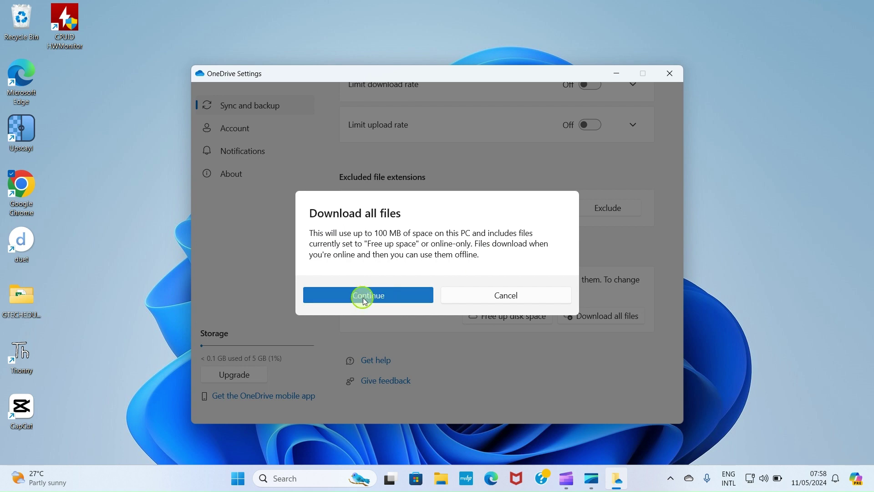
pyautogui.click(378, 296)
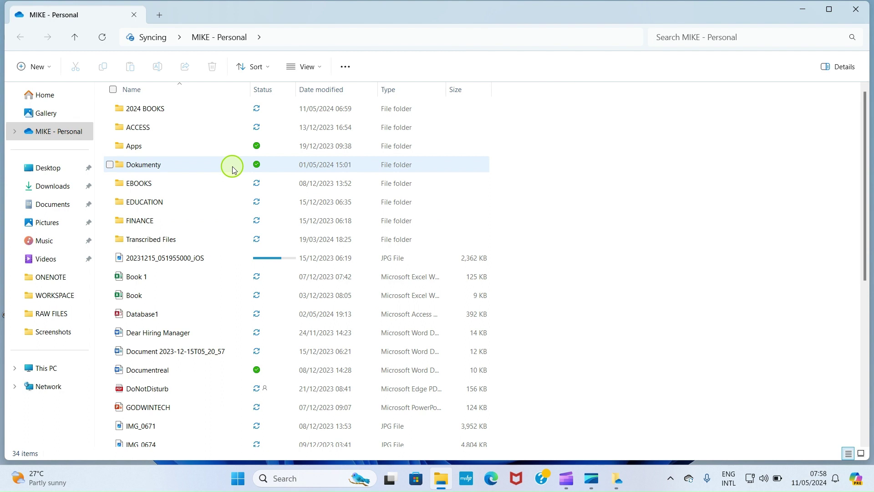
# - Wait for the OneDrive folder's files to finish downloading, scrolling the list to check their status
pyautogui.moveTo(256, 297)
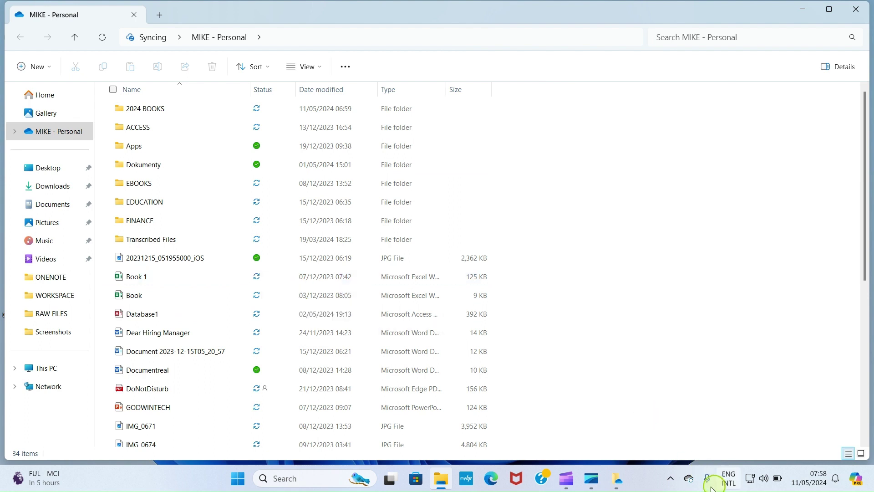
pyautogui.moveTo(690, 487)
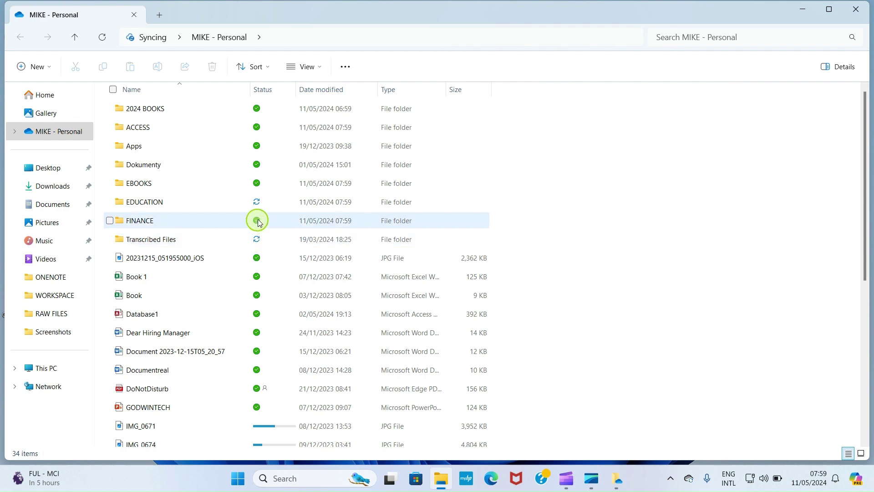
pyautogui.scroll(-1, 281, 294)
pyautogui.scroll(-4, 281, 294)
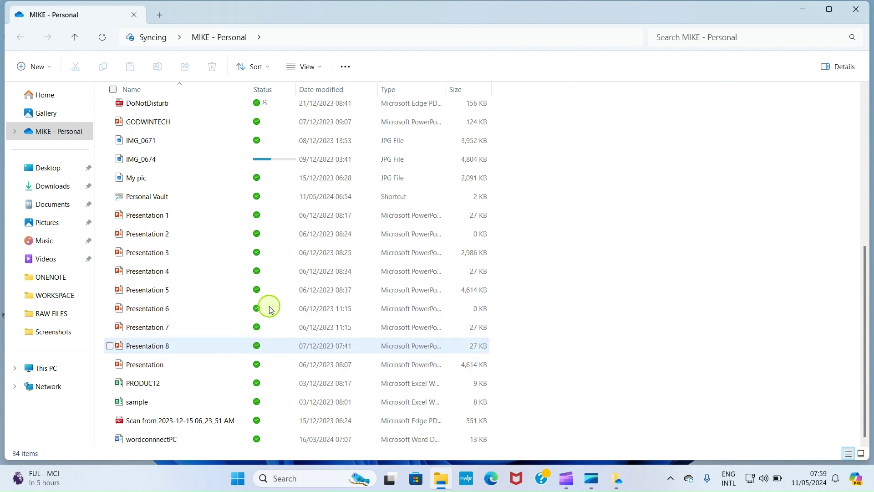
pyautogui.scroll(5, 279, 333)
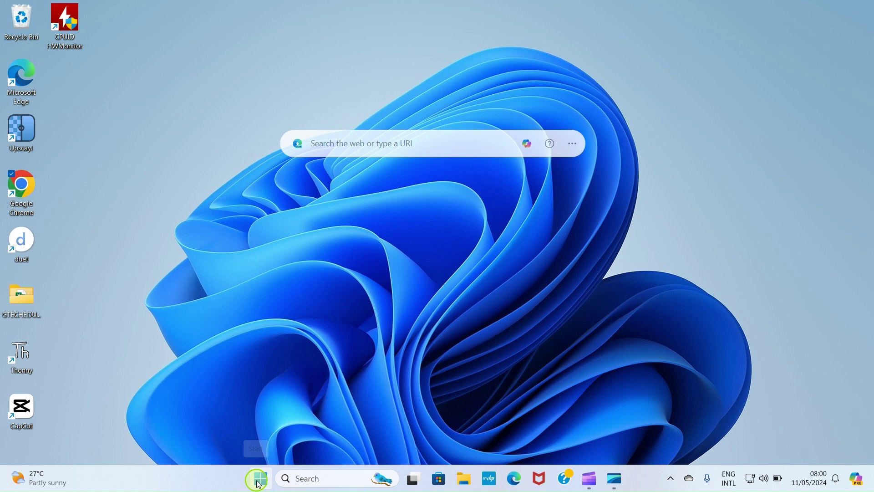
pyautogui.click(258, 484)
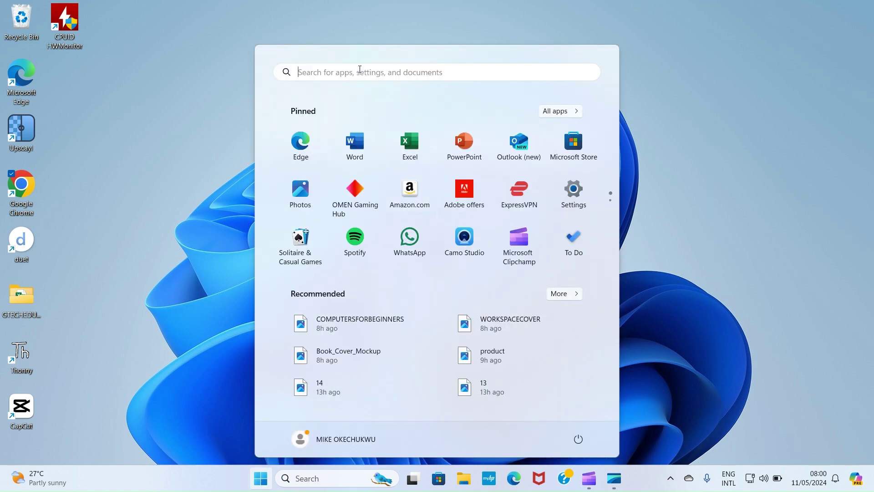
pyautogui.click(360, 70)
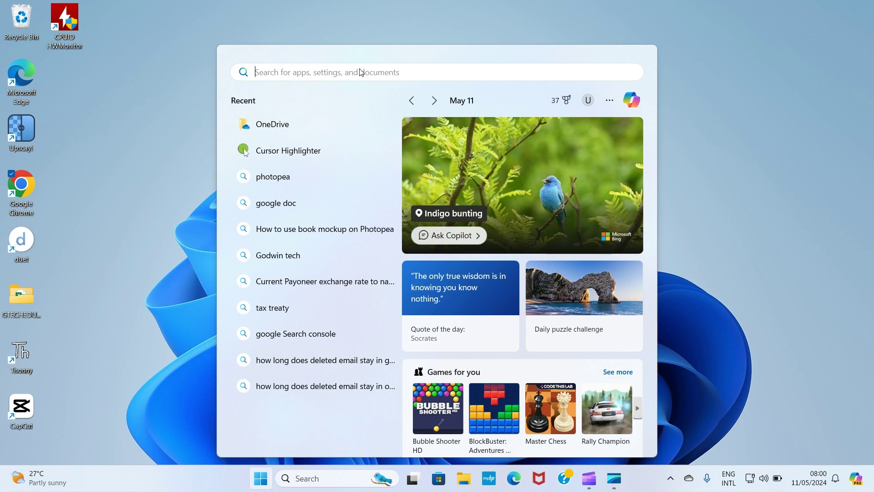
pyautogui.write('ON')
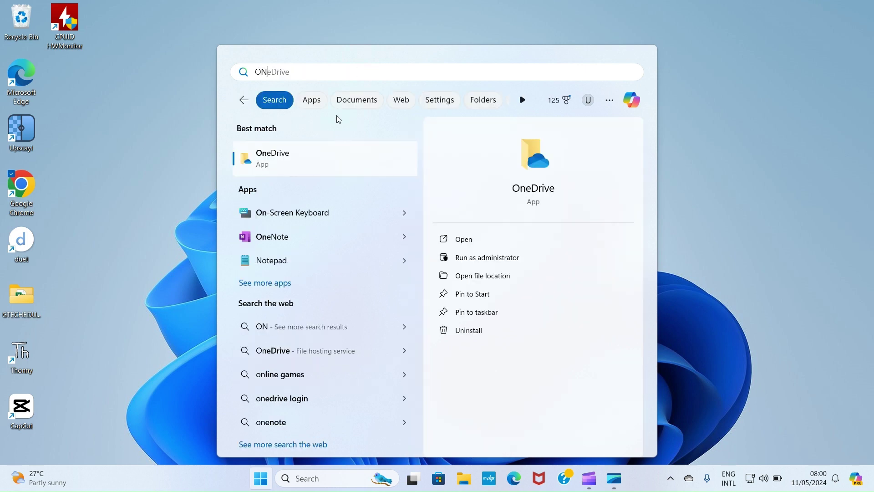
pyautogui.click(291, 165)
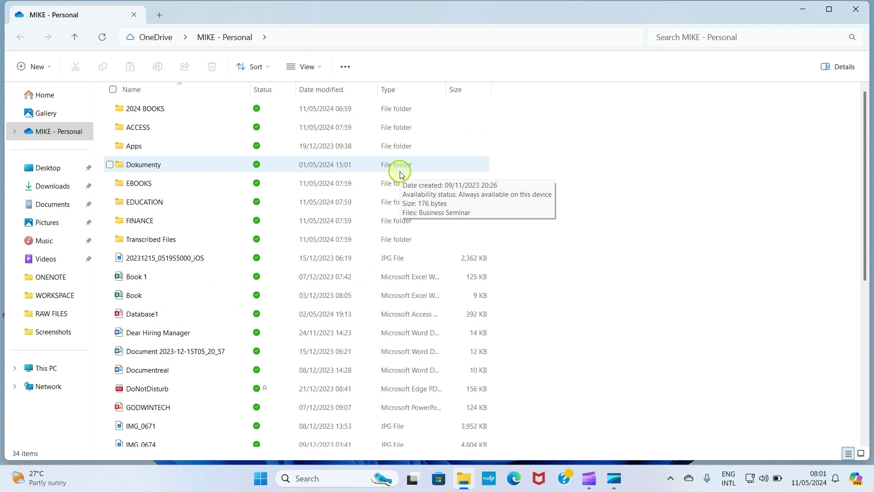
pyautogui.scroll(-5, 255, 236)
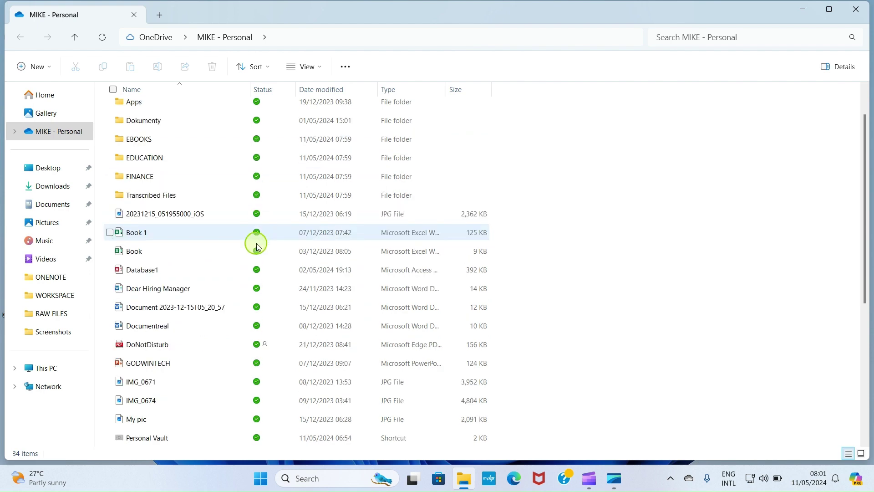
pyautogui.scroll(5, 334, 333)
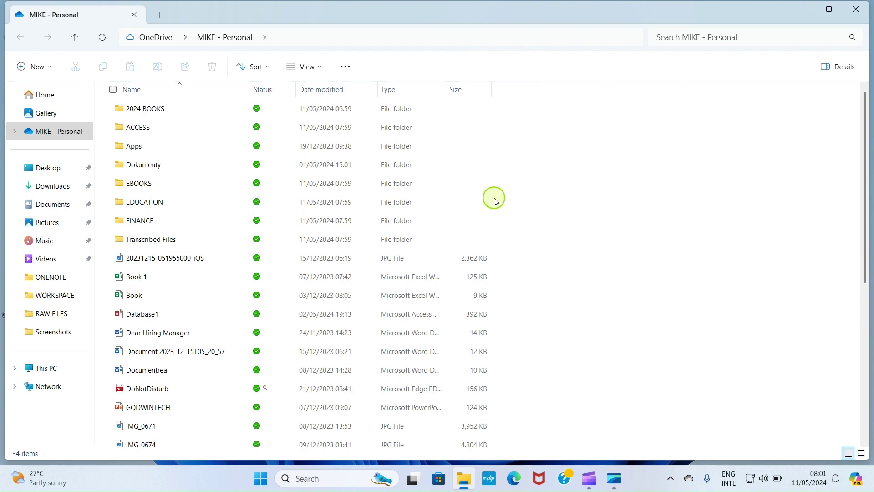
pyautogui.click(856, 9)
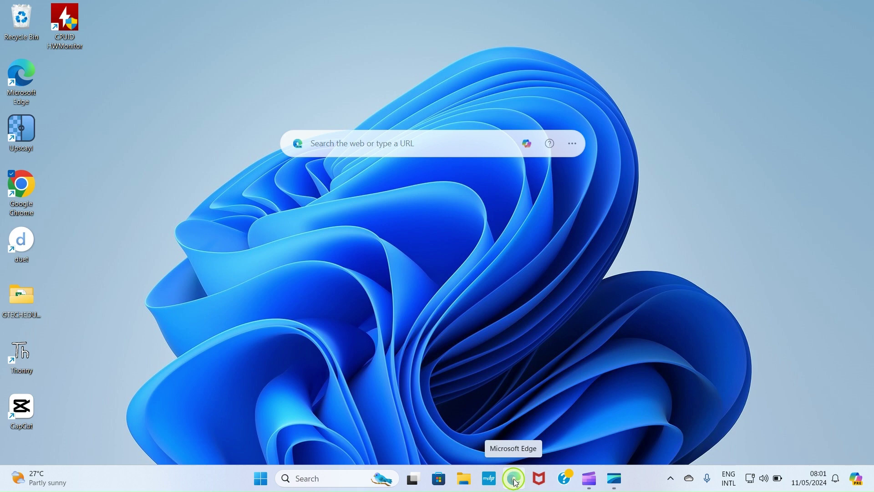
# - Launch Edge and fill the address bar with onedrive.com from the 'o' suggestion
pyautogui.click(516, 482)
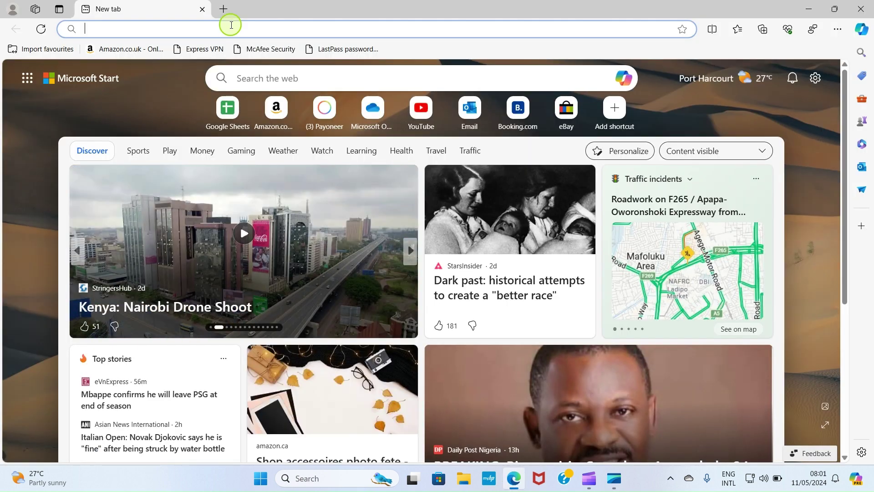
pyautogui.write('onedrive.com')
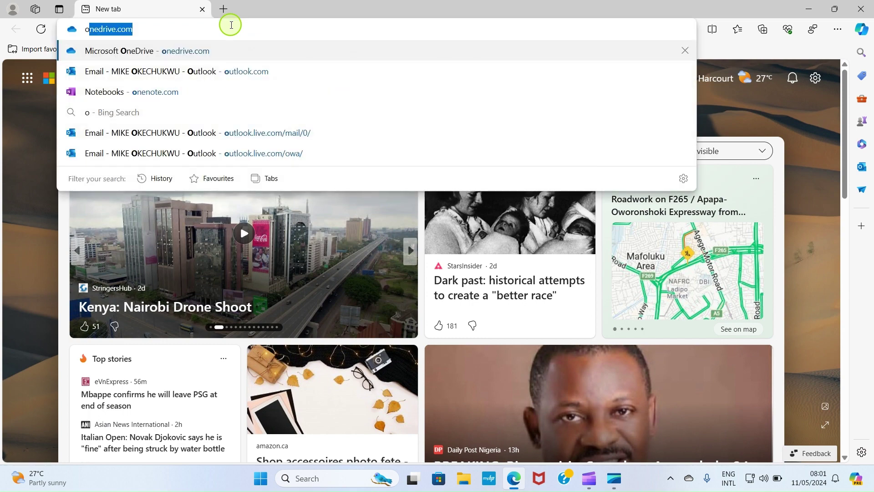
pyautogui.press('Right')
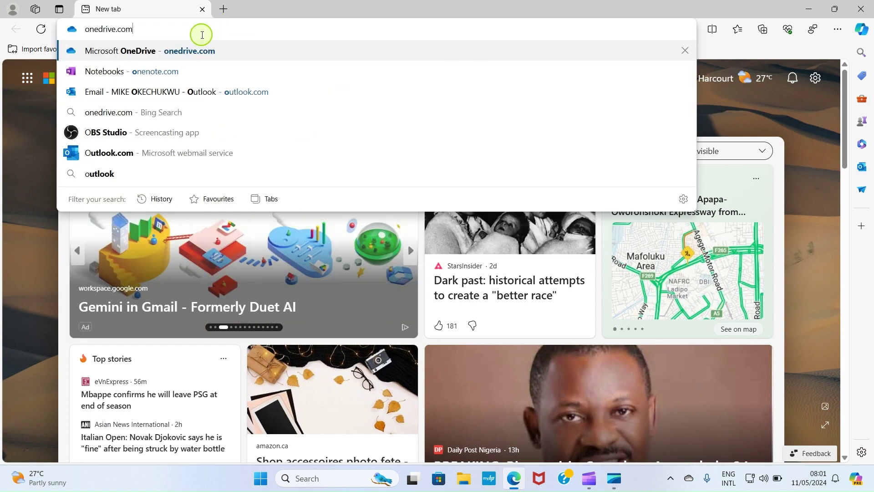
# - Load onedrive.com, visit Photos, then return to My files and scroll through its folders
pyautogui.click(190, 53)
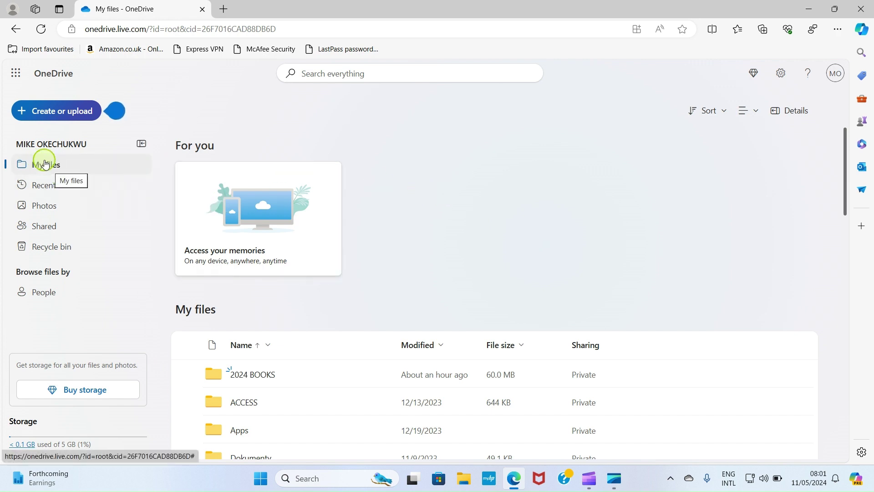
pyautogui.click(45, 206)
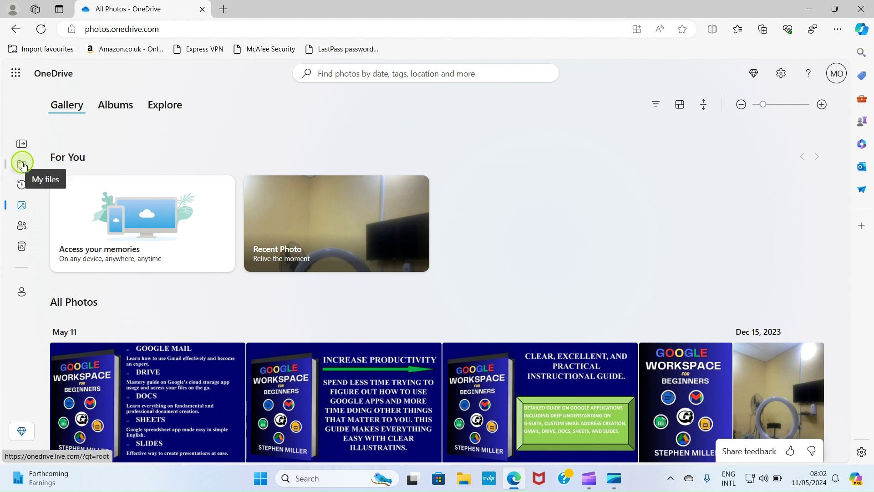
pyautogui.click(24, 166)
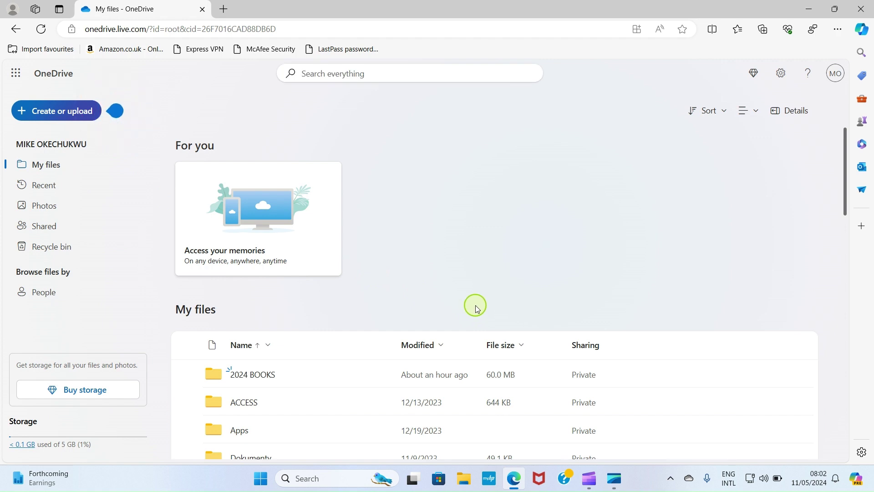
pyautogui.scroll(-5, 475, 305)
pyautogui.scroll(-14, 476, 307)
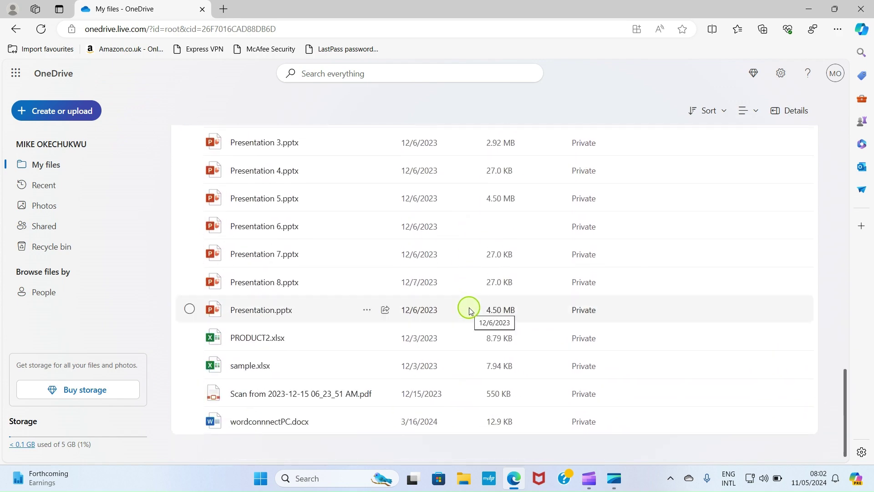
pyautogui.scroll(18, 470, 309)
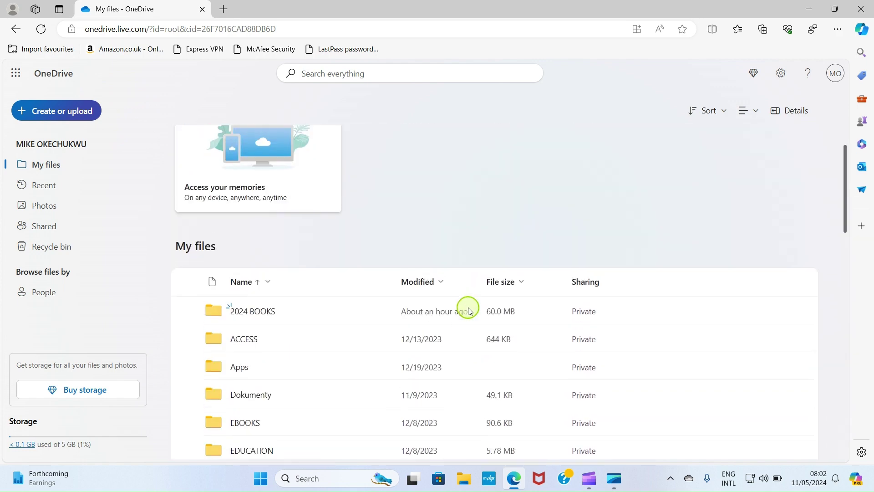
pyautogui.moveTo(187, 376)
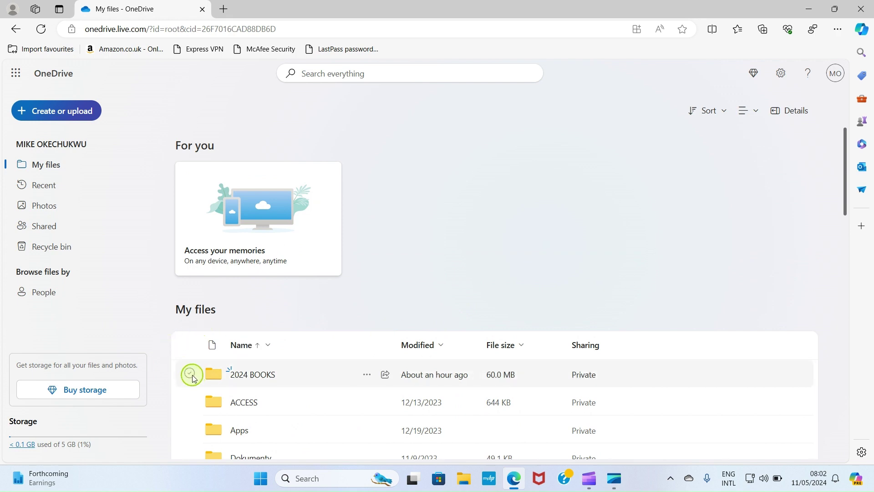
# - Select all 34 items in My files and scroll through the list to review the selection
pyautogui.click(190, 373)
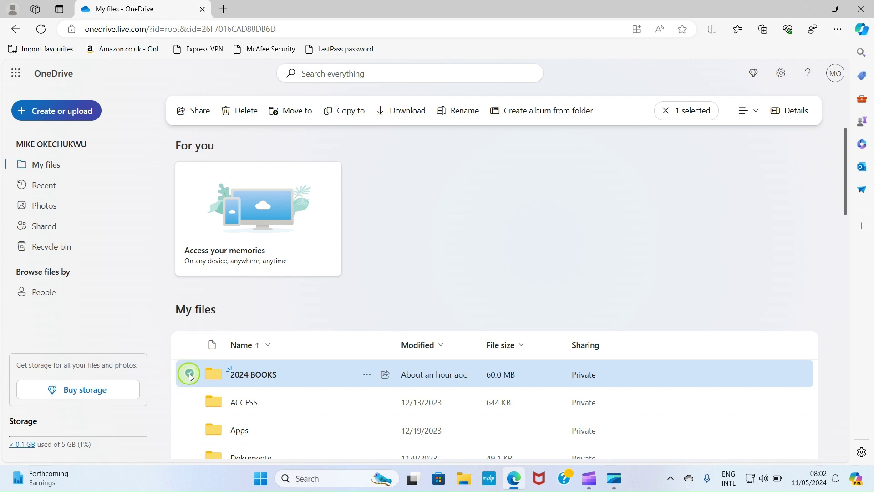
pyautogui.click(191, 348)
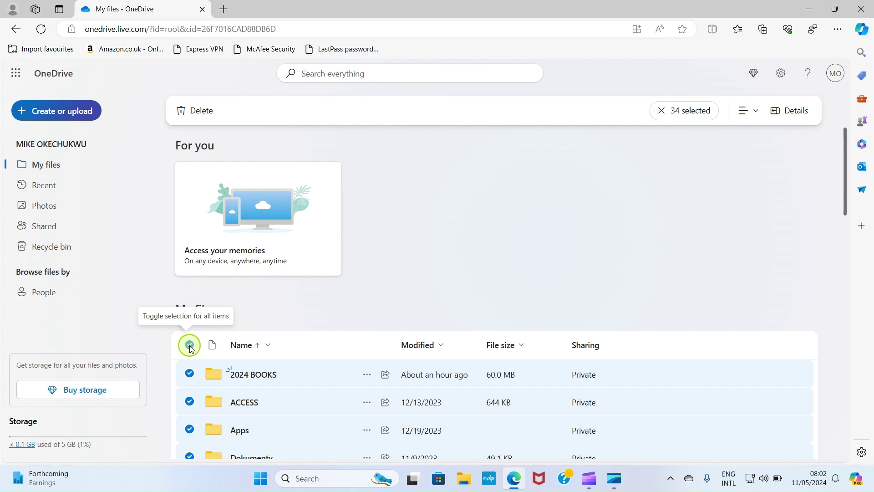
pyautogui.scroll(-2, 189, 345)
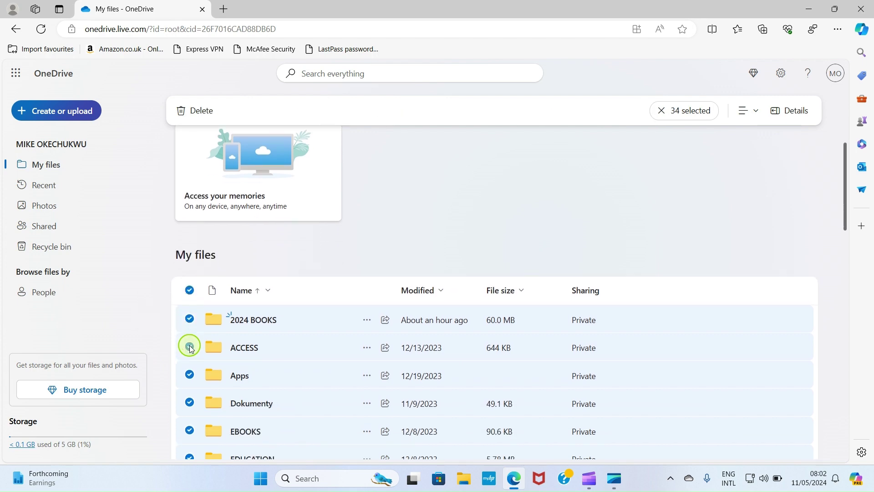
pyautogui.scroll(-1, 189, 322)
pyautogui.scroll(-15, 189, 321)
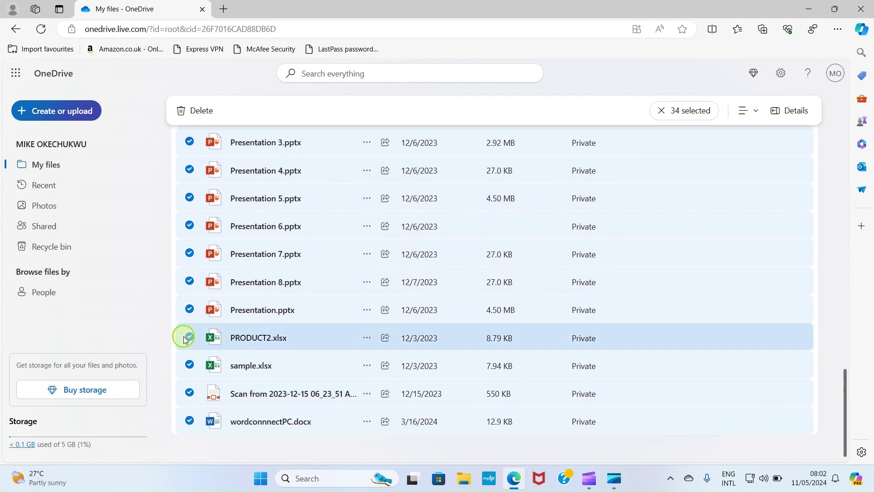
pyautogui.scroll(17, 185, 339)
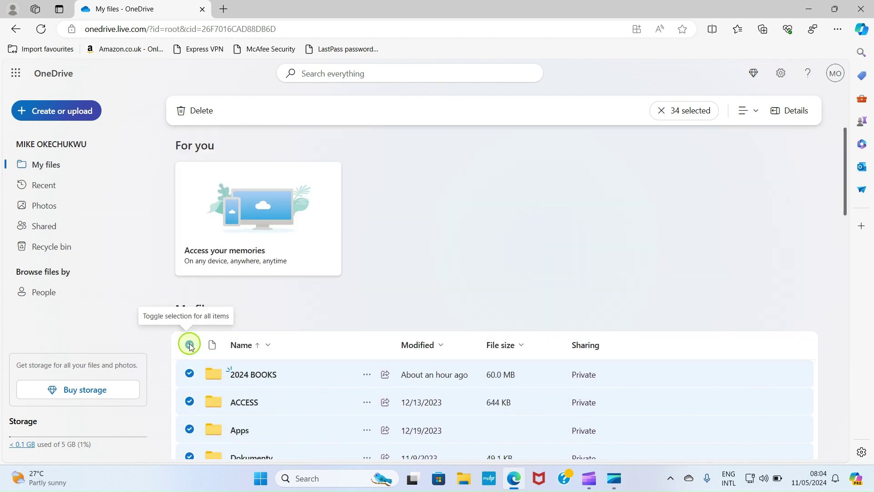
pyautogui.scroll(-2, 190, 344)
pyautogui.scroll(2, 189, 344)
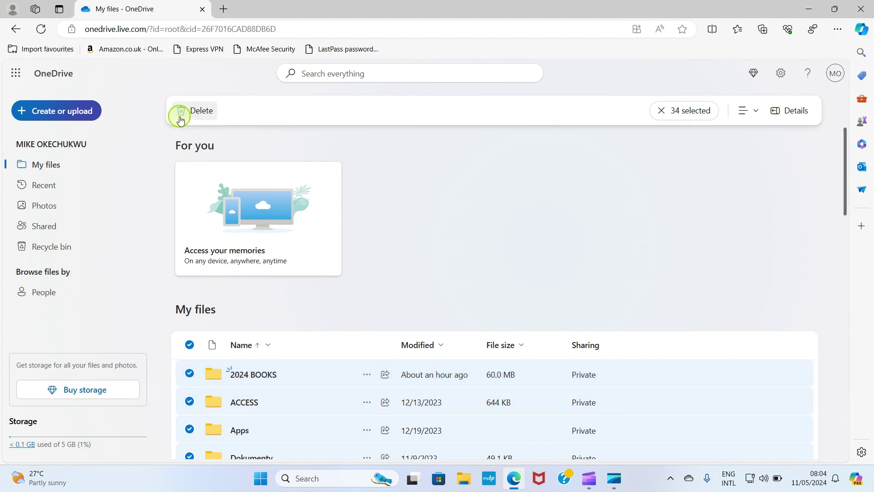
pyautogui.click(202, 113)
pyautogui.scroll(-3, 209, 359)
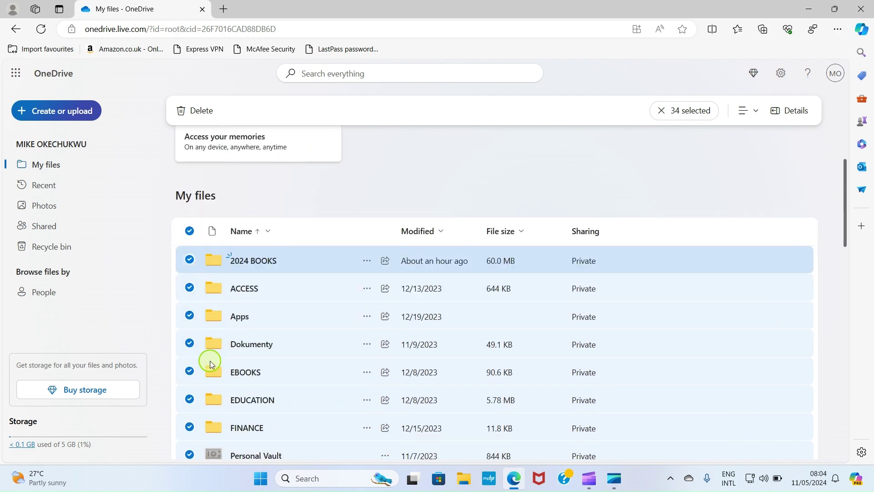
pyautogui.scroll(-1, 210, 361)
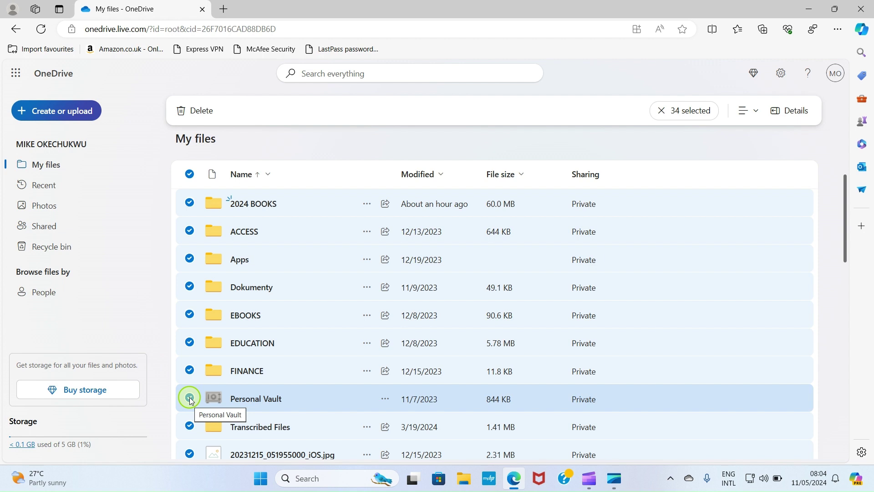
# - Deselect Personal Vault and download the remaining 33 items as OneDrive-2024-05-11.zip
pyautogui.click(190, 398)
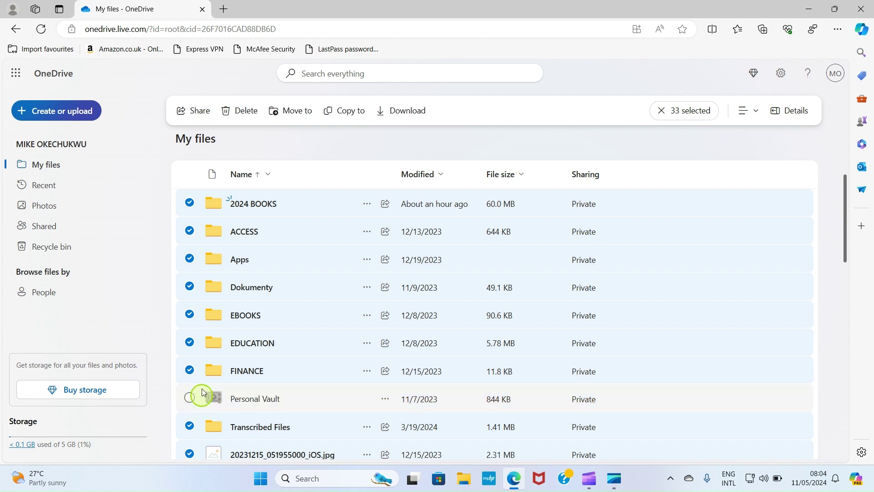
pyautogui.scroll(3, 274, 288)
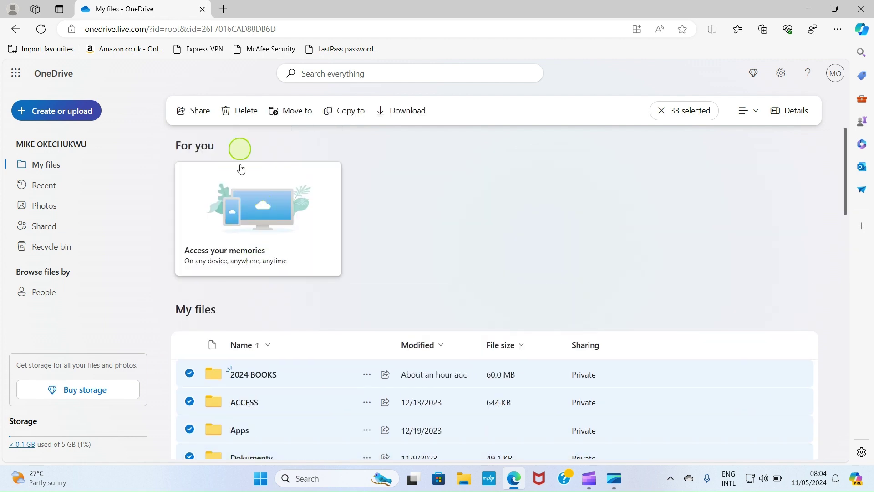
pyautogui.click(406, 113)
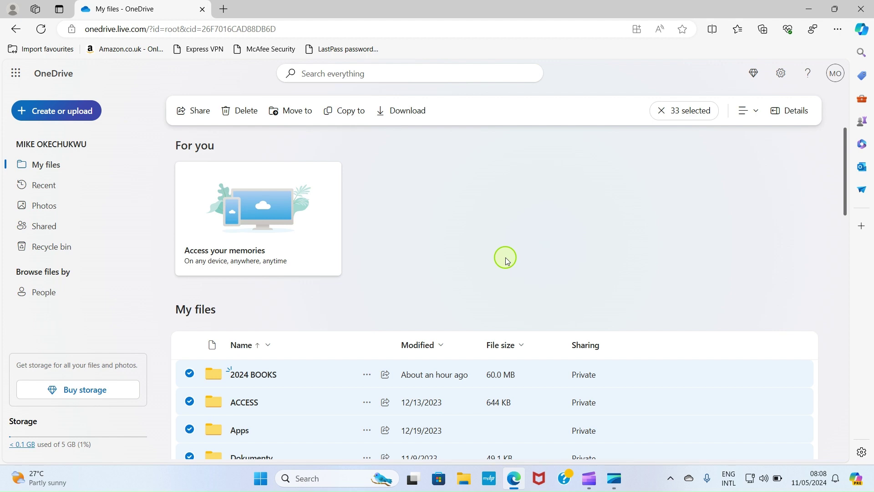
pyautogui.click(465, 487)
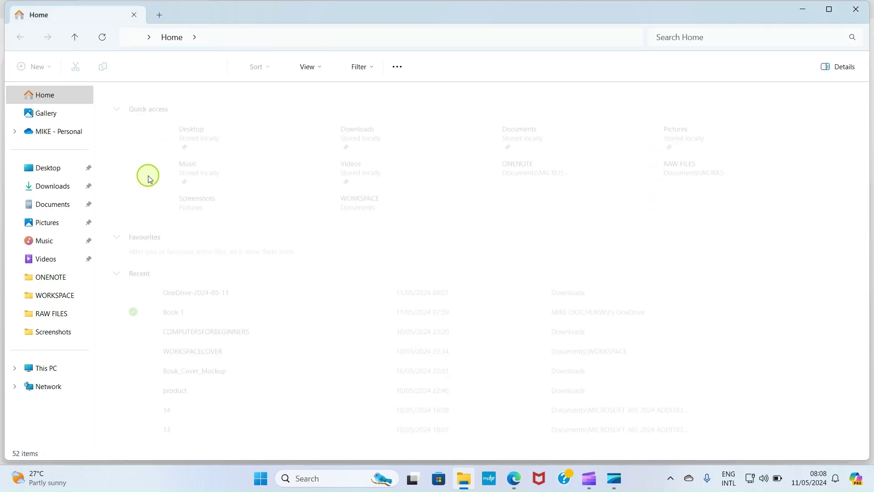
# - Open OneDrive-2024-05-11.zip in Downloads and scroll through its 32 items, like 2024 BOOKS and FINANCE
pyautogui.click(48, 189)
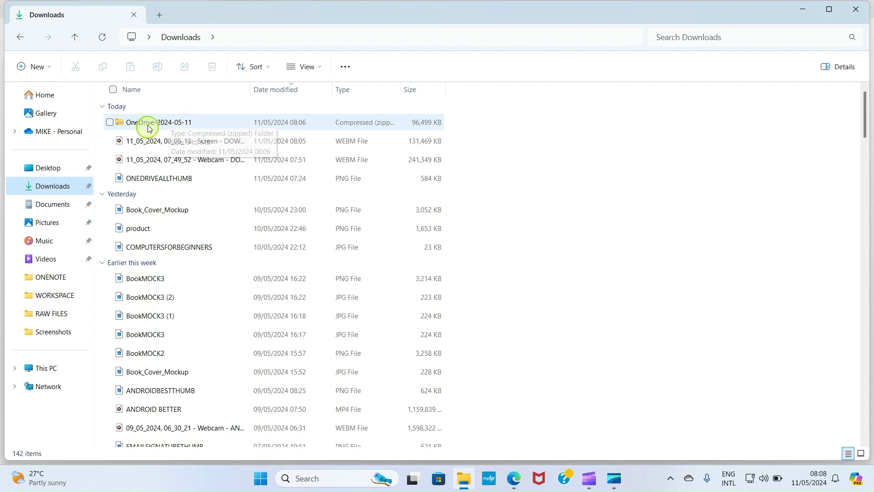
pyautogui.doubleClick(128, 123)
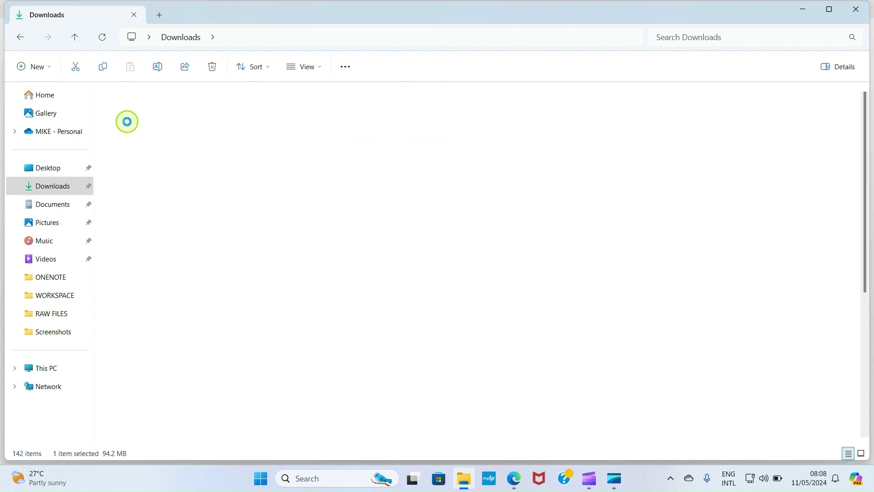
pyautogui.scroll(-5, 191, 165)
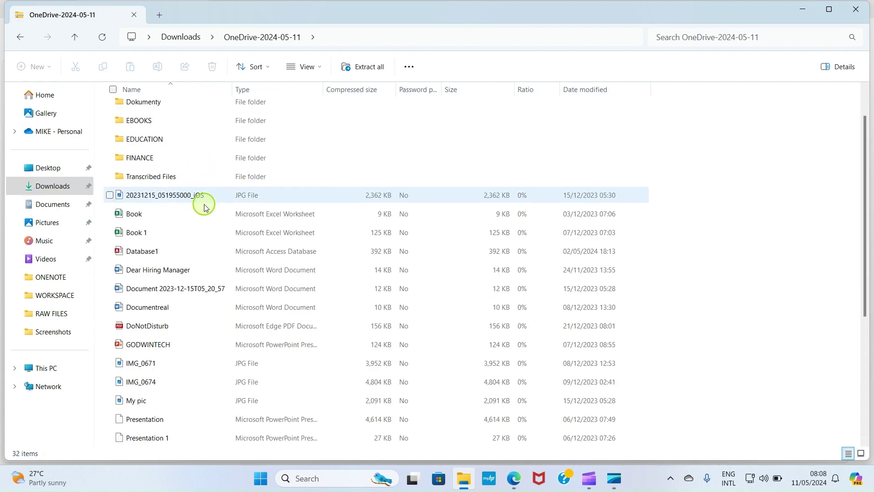
pyautogui.scroll(5, 217, 253)
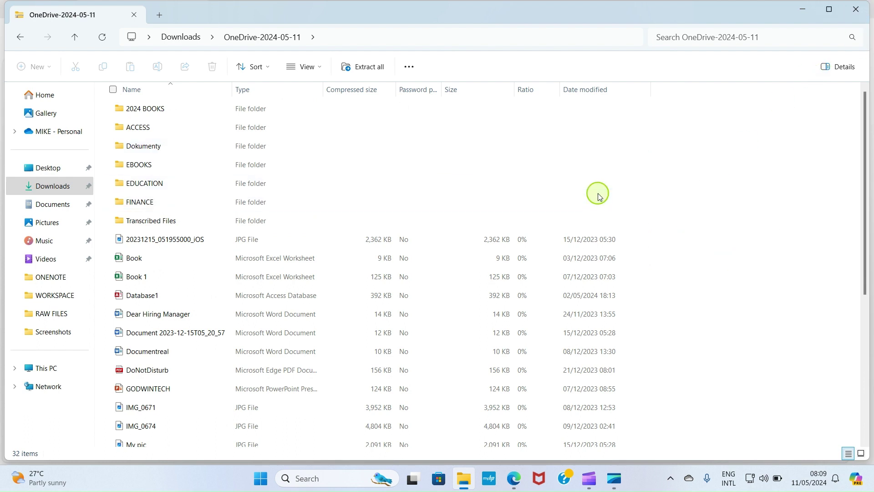
# - Return to OneDrive from the file manager and clear the selection of all items in My files
pyautogui.click(858, 10)
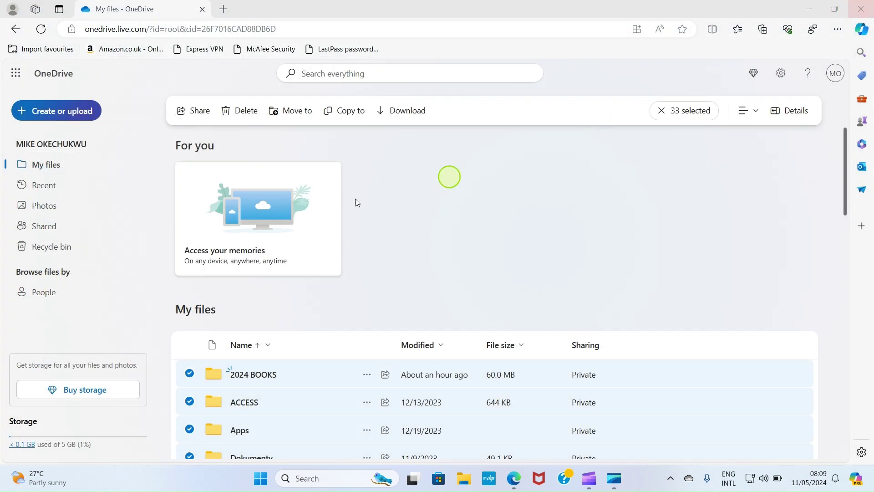
pyautogui.scroll(-3, 333, 179)
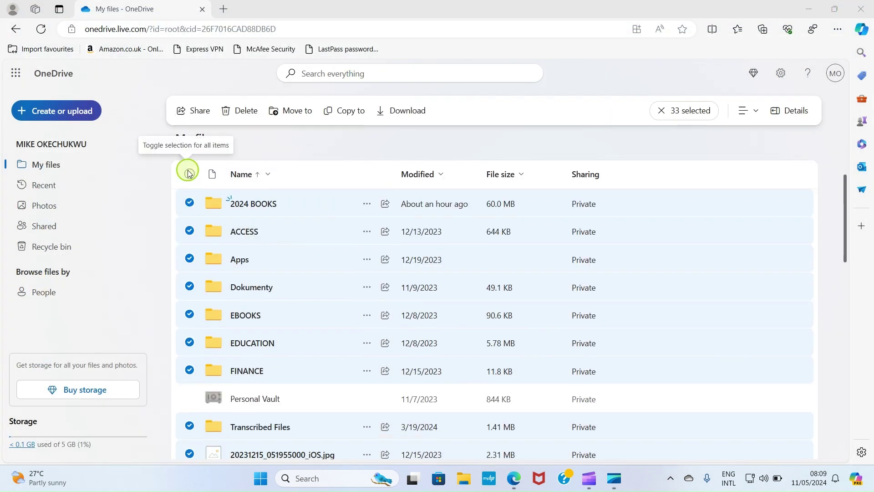
pyautogui.click(189, 174)
pyautogui.click(189, 174)
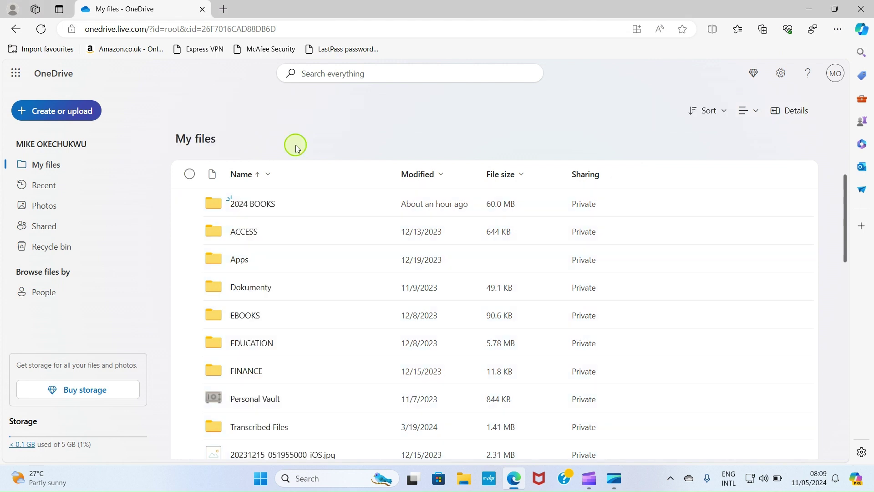
pyautogui.scroll(-1, 227, 282)
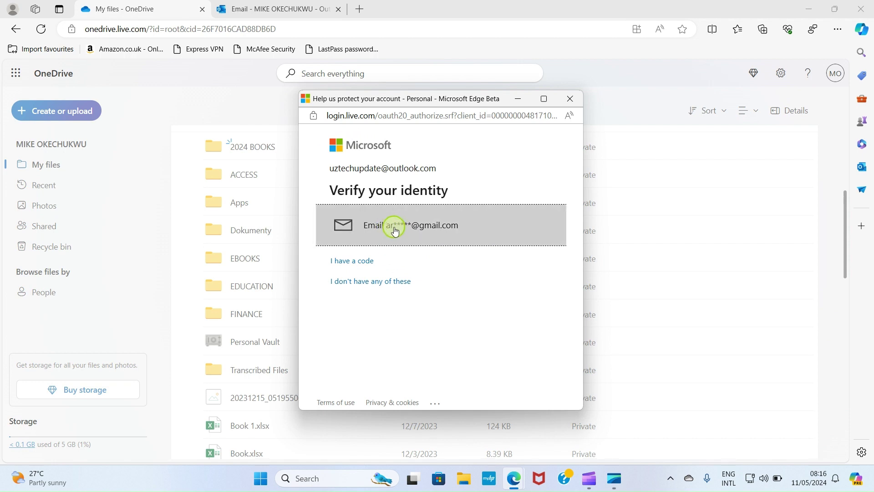
# - Verify identity using the backup e-mail address and the verification code sent to it
pyautogui.click(391, 229)
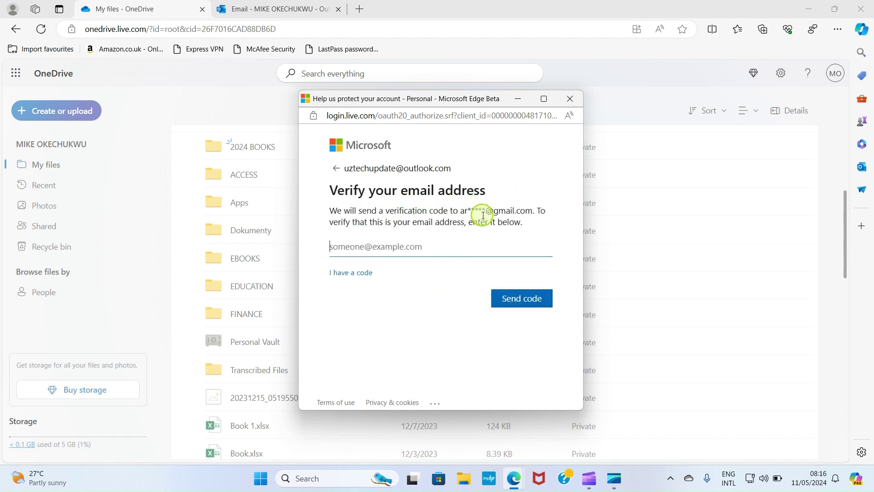
pyautogui.click(350, 248)
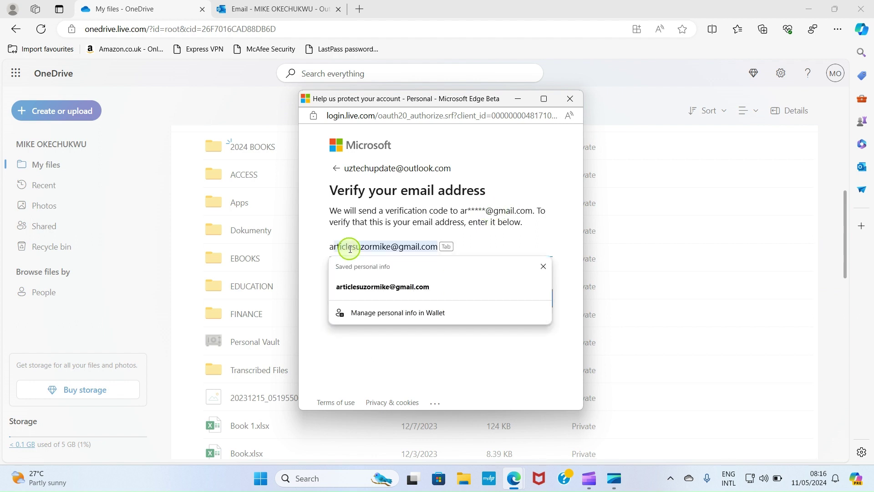
pyautogui.press('Tab')
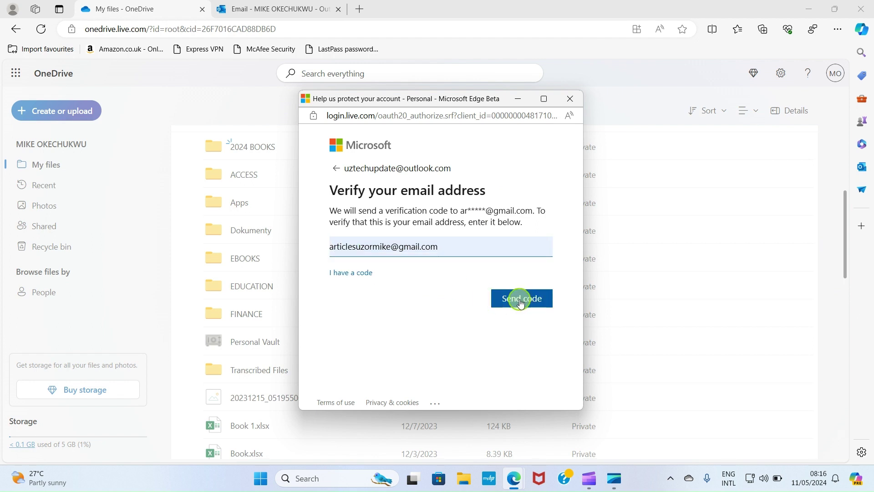
pyautogui.click(520, 300)
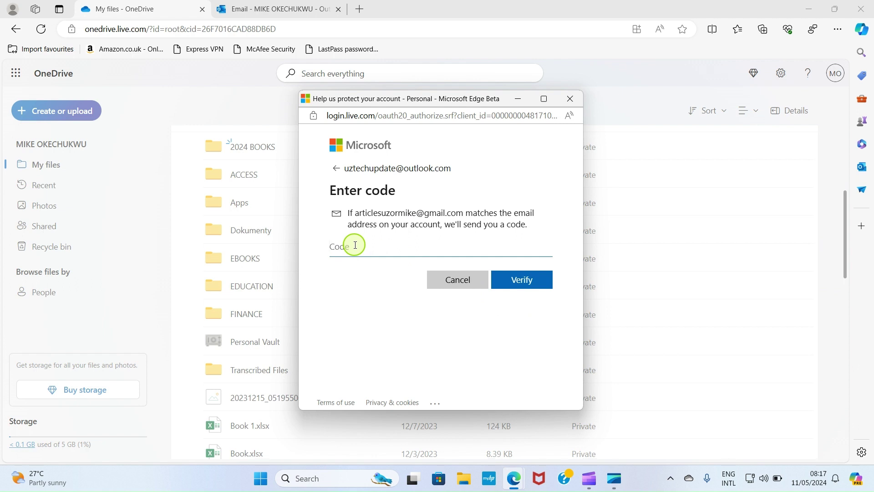
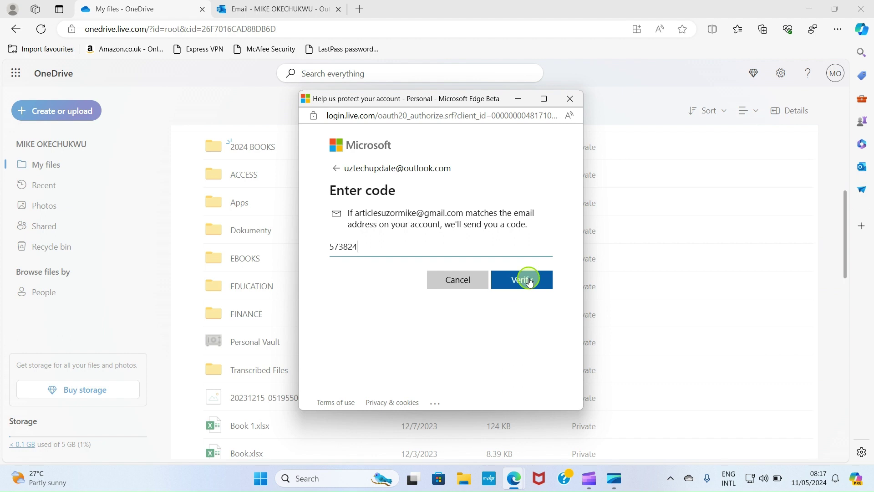
pyautogui.click(530, 280)
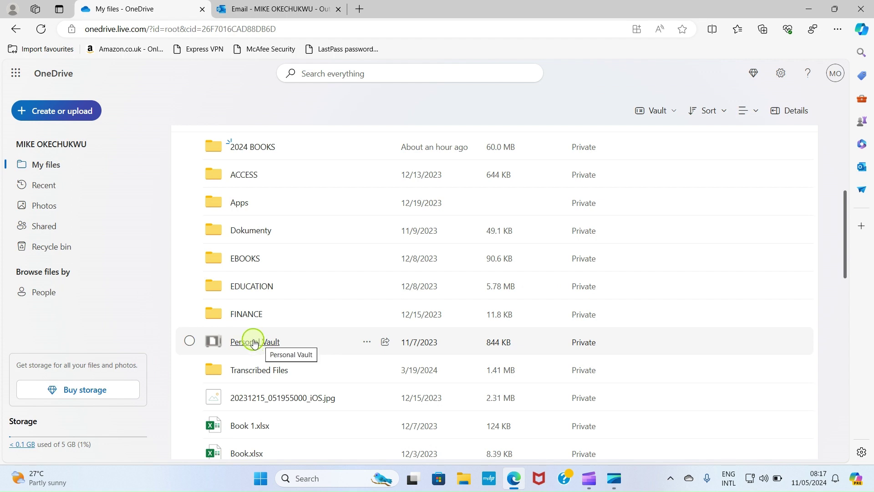
# - Download KASPER ACADEMY.accdb from the unlocked Personal Vault
pyautogui.click(254, 342)
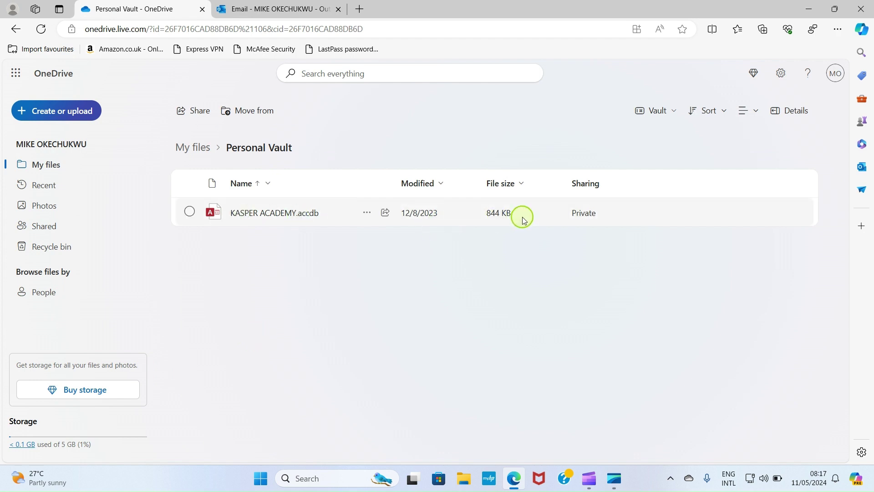
pyautogui.click(189, 211)
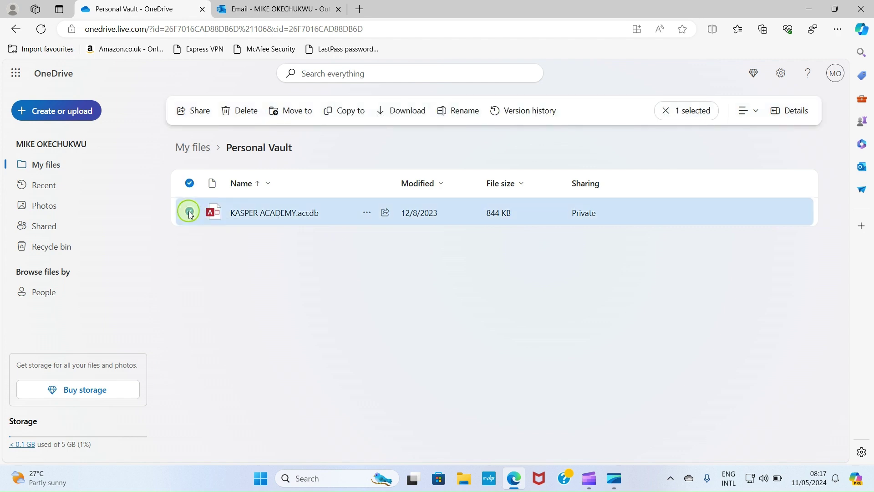
pyautogui.click(405, 116)
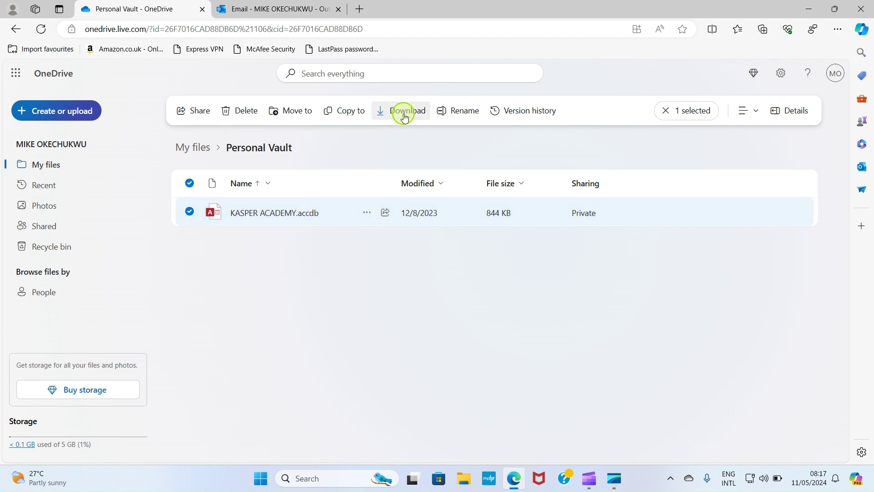